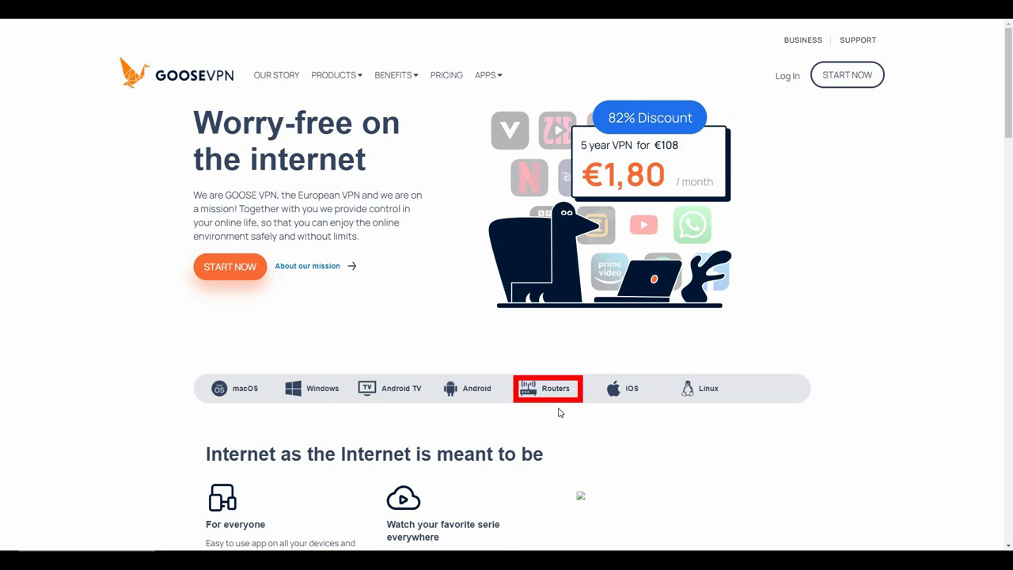
{"action": "scroll", "coordinate": [558, 413], "scroll_direction": "down", "scroll_amount": 4}
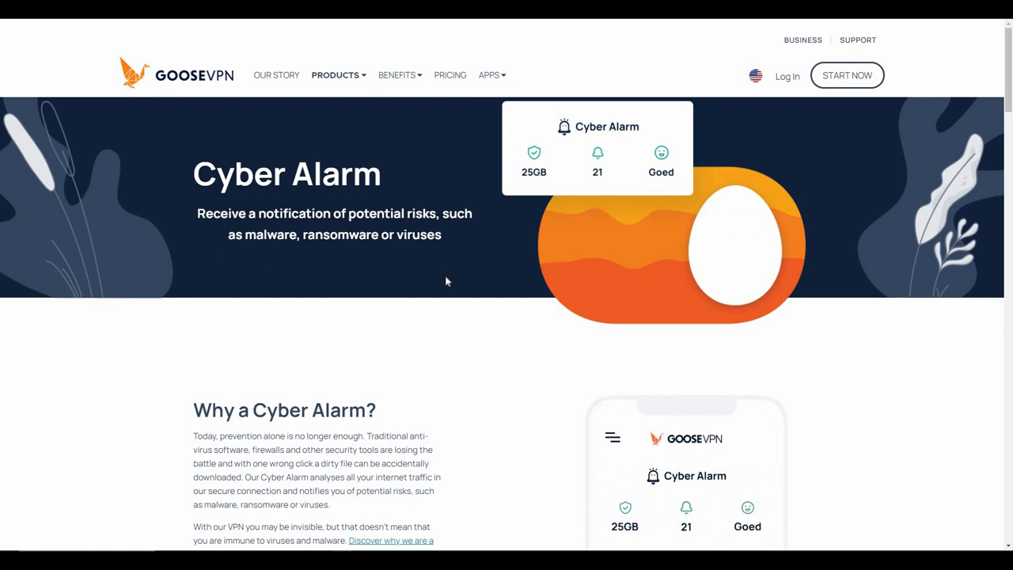
{"action": "scroll", "coordinate": [445, 275], "scroll_direction": "down", "scroll_amount": 2}
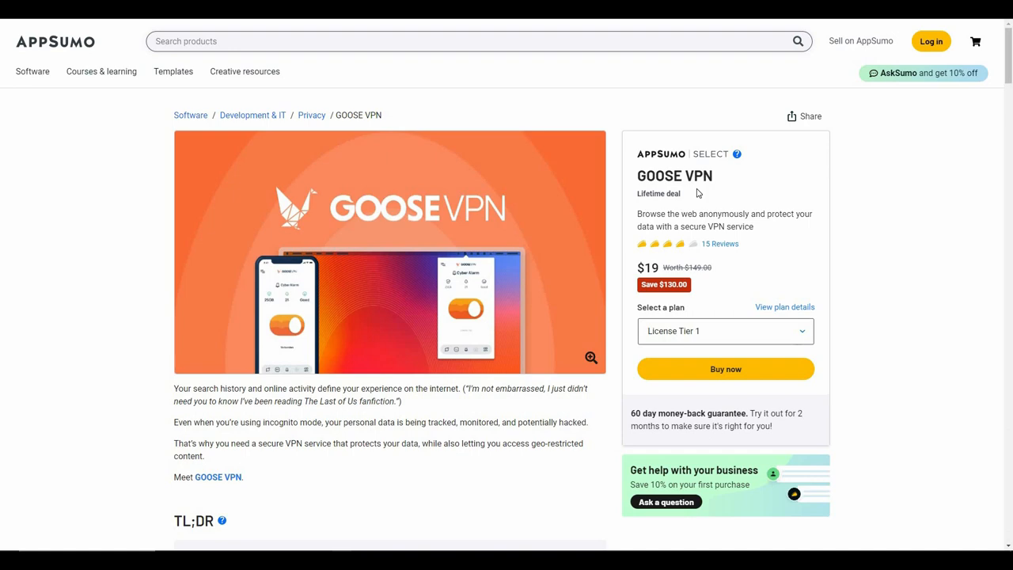
{"action": "scroll", "coordinate": [429, 327], "scroll_direction": "down", "scroll_amount": 5}
{"action": "scroll", "coordinate": [428, 326], "scroll_direction": "down", "scroll_amount": 2}
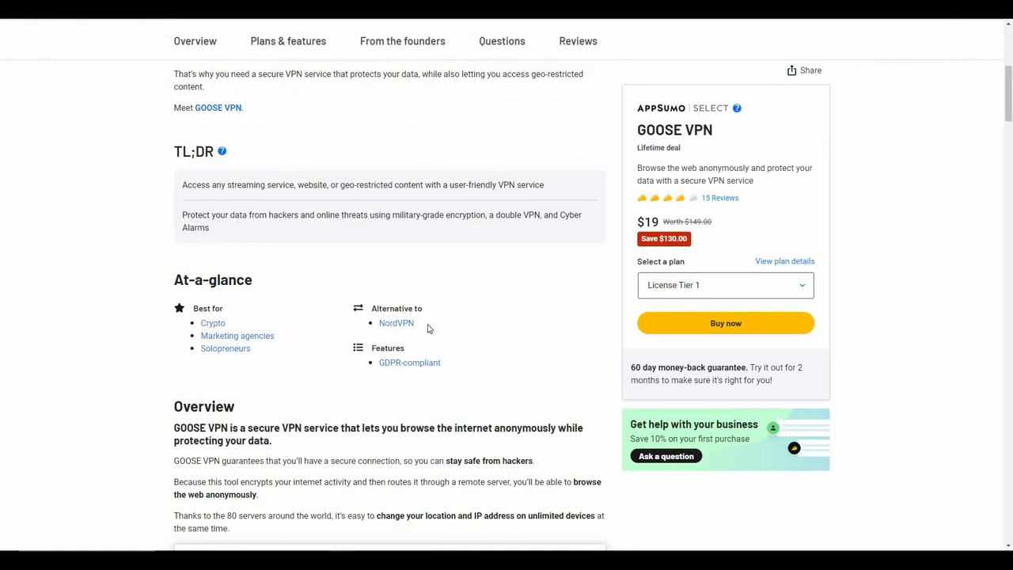
{"action": "scroll", "coordinate": [428, 327], "scroll_direction": "down", "scroll_amount": 10}
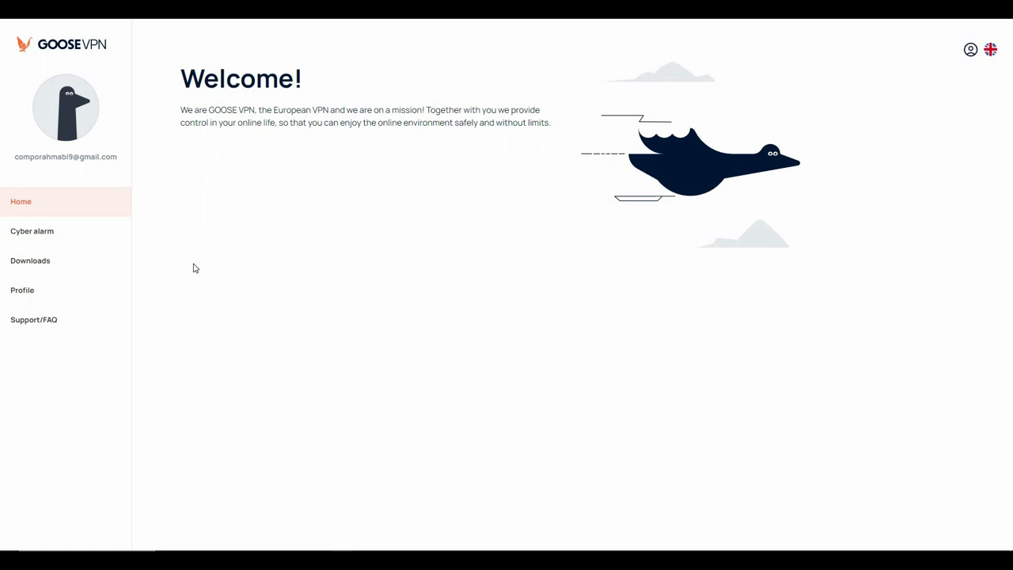
- View the Cyber alarm overview showing zero alarms, then go to the Downloads page
{"action": "left_click", "coordinate": [45, 239]}
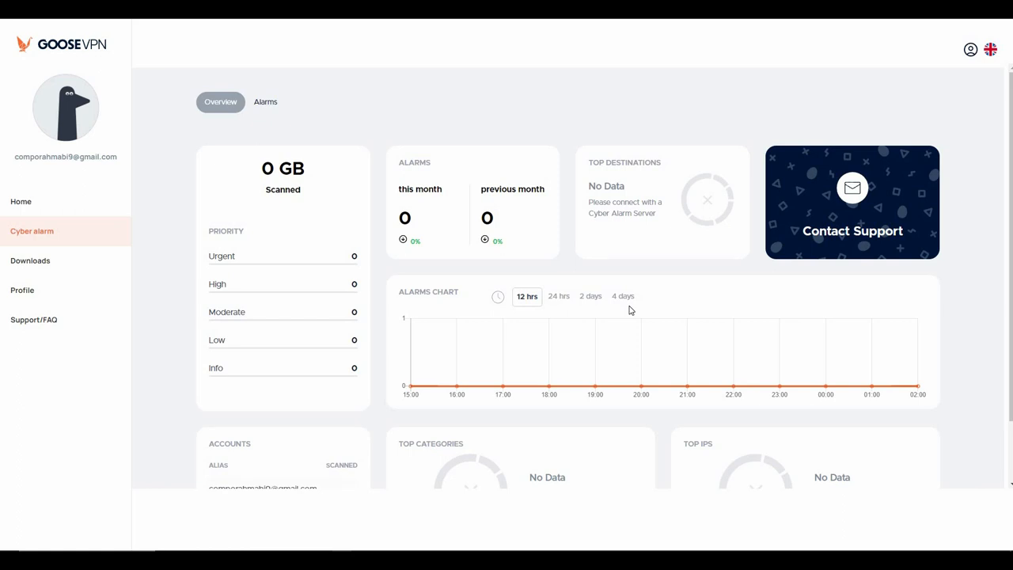
{"action": "scroll", "coordinate": [631, 309], "scroll_direction": "down", "scroll_amount": 3}
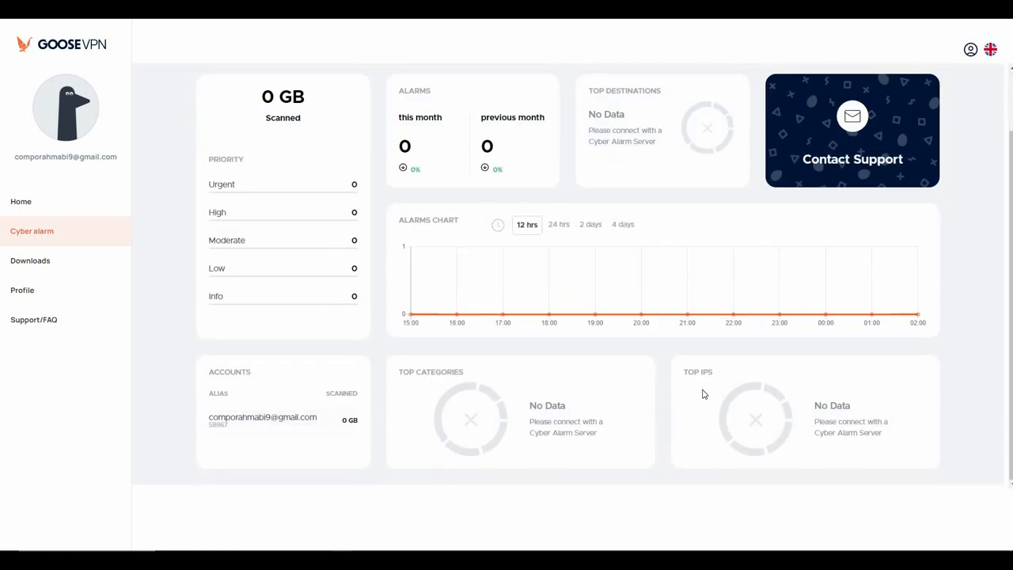
{"action": "left_click", "coordinate": [71, 269]}
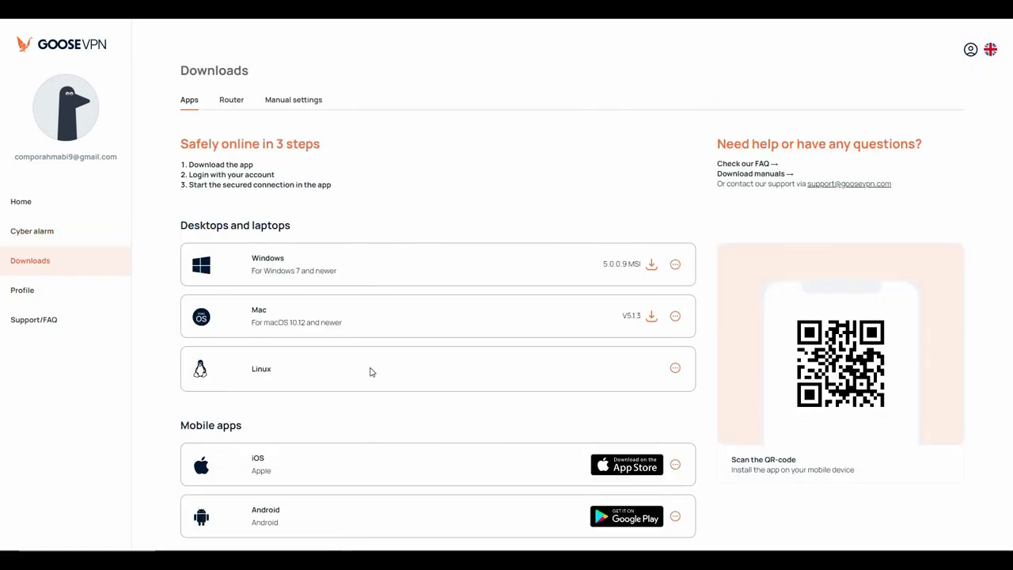
{"action": "scroll", "coordinate": [371, 396], "scroll_direction": "down", "scroll_amount": 1}
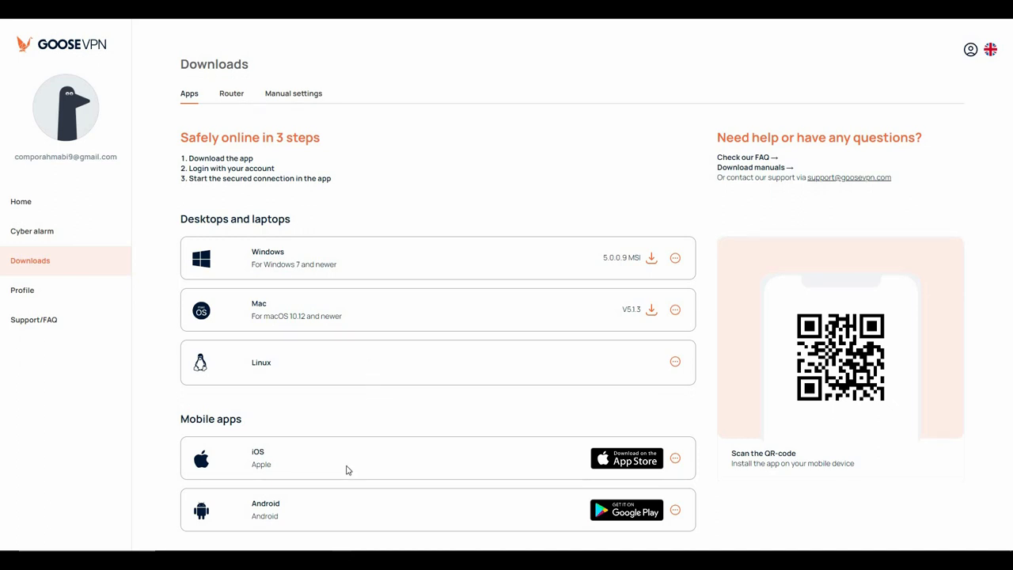
- View the Router setup instructions, then the Manual settings server files and NAS instructions
{"action": "left_click", "coordinate": [231, 93]}
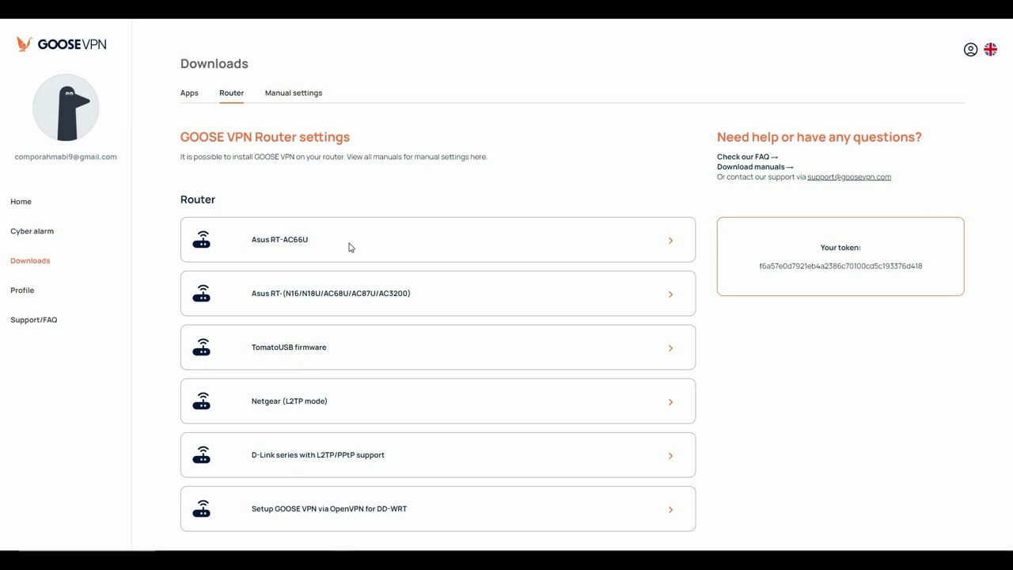
{"action": "left_click", "coordinate": [305, 95]}
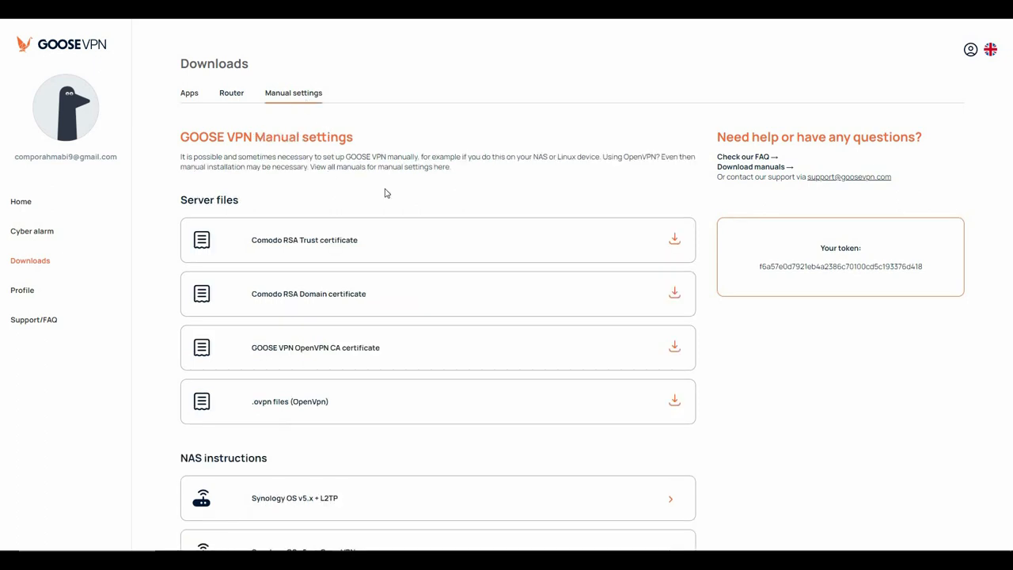
{"action": "scroll", "coordinate": [352, 428], "scroll_direction": "down", "scroll_amount": 1}
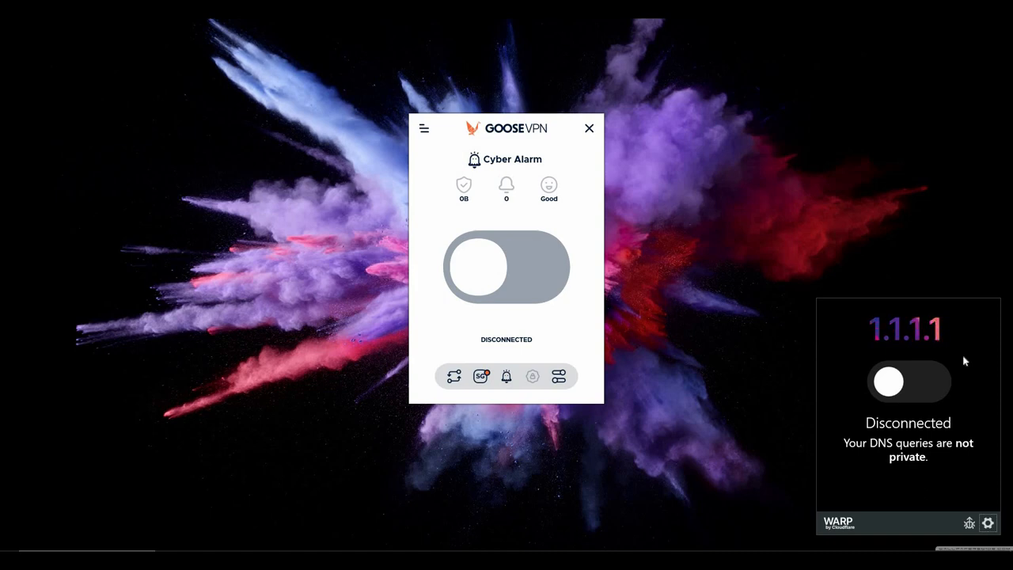
- Dismiss the Cloudflare WARP panel and start enabling Autopilot in the desktop app
{"action": "left_click", "coordinate": [582, 228]}
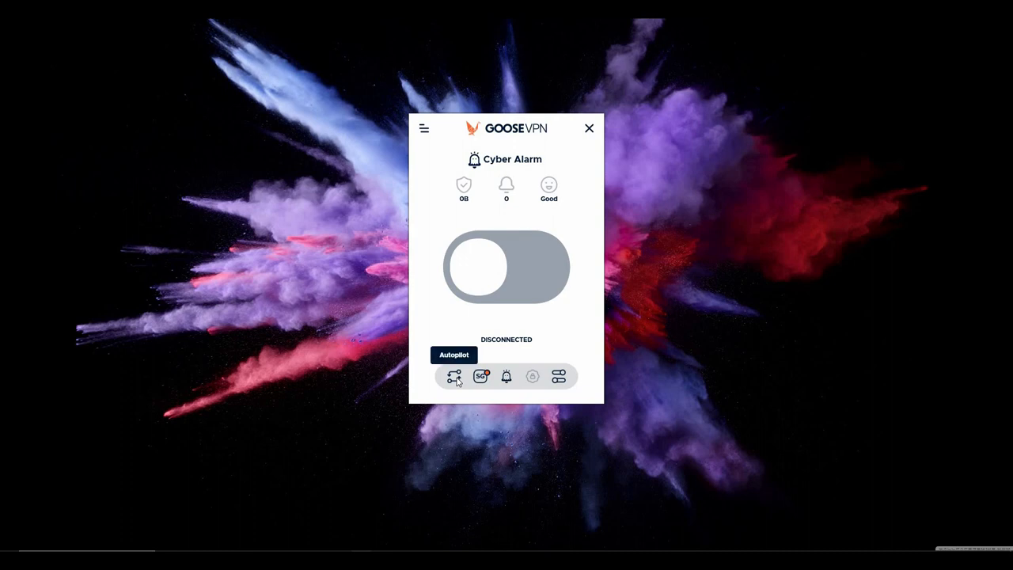
{"action": "left_click", "coordinate": [454, 377]}
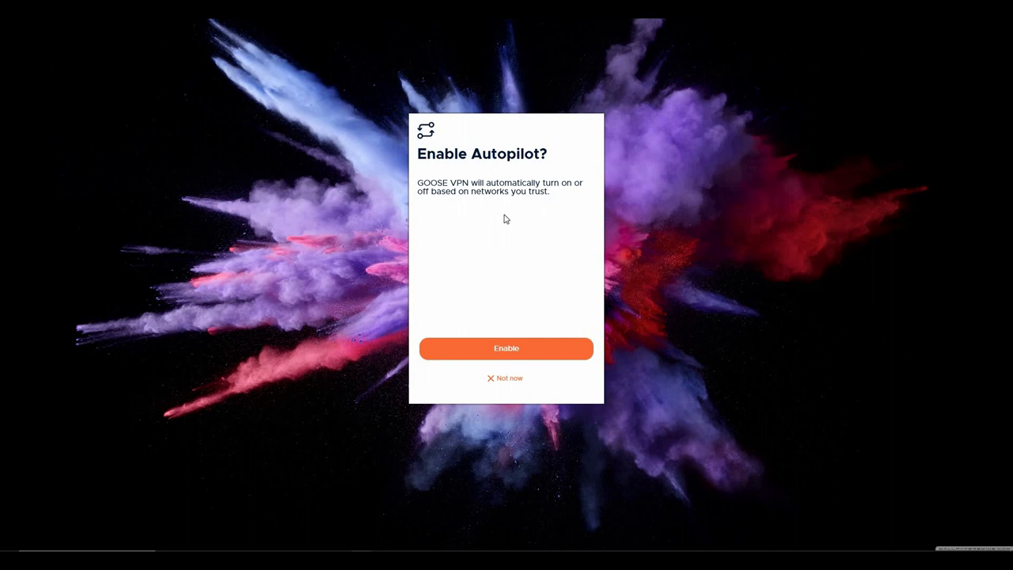
- Decline Autopilot for now and view the Cyber Alarm server list before returning to the main screen
{"action": "left_click", "coordinate": [471, 377]}
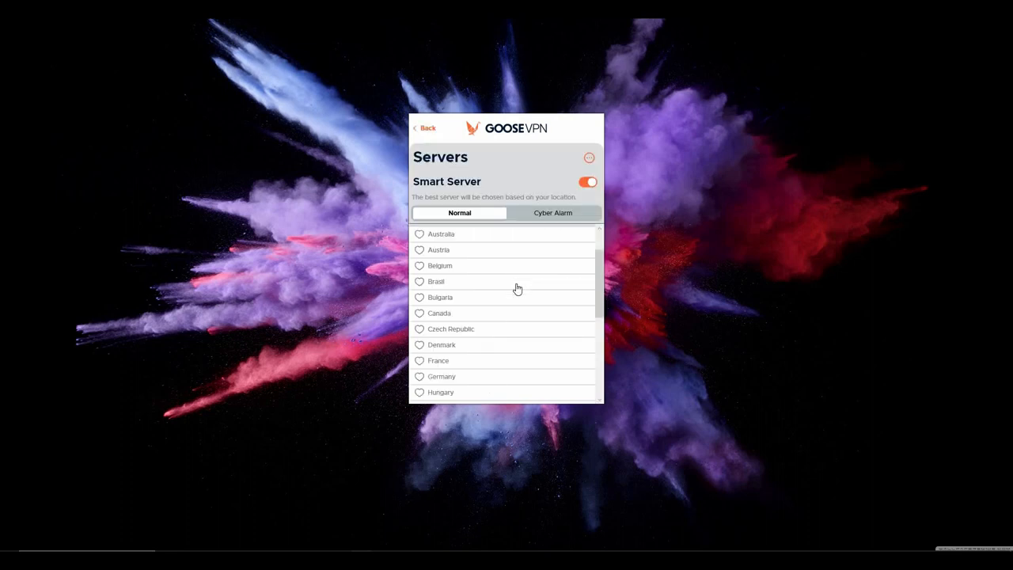
{"action": "scroll", "coordinate": [518, 285], "scroll_direction": "down", "scroll_amount": 5}
{"action": "scroll", "coordinate": [520, 316], "scroll_direction": "down", "scroll_amount": 5}
{"action": "scroll", "coordinate": [519, 318], "scroll_direction": "up", "scroll_amount": 5}
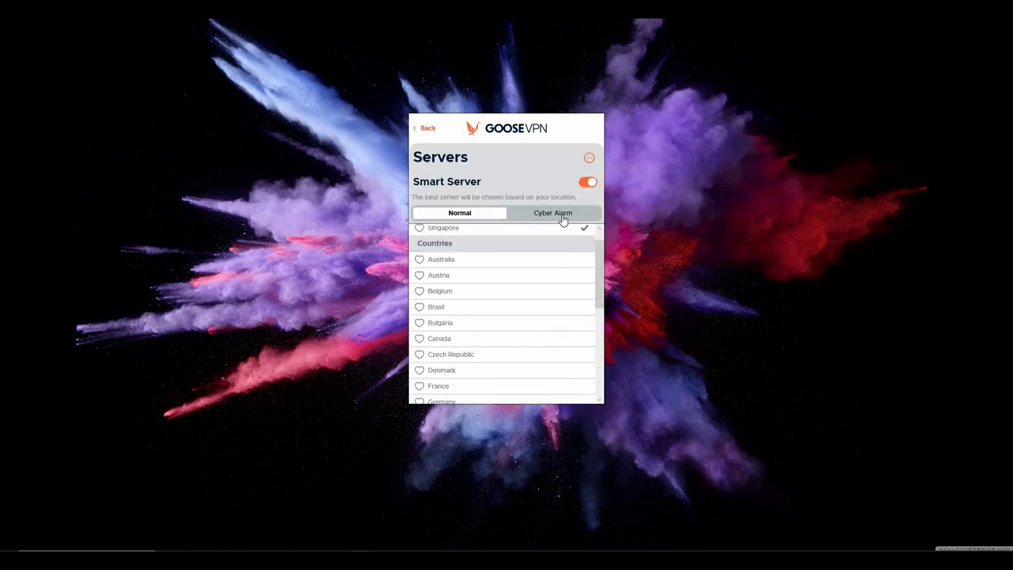
{"action": "left_click", "coordinate": [562, 214]}
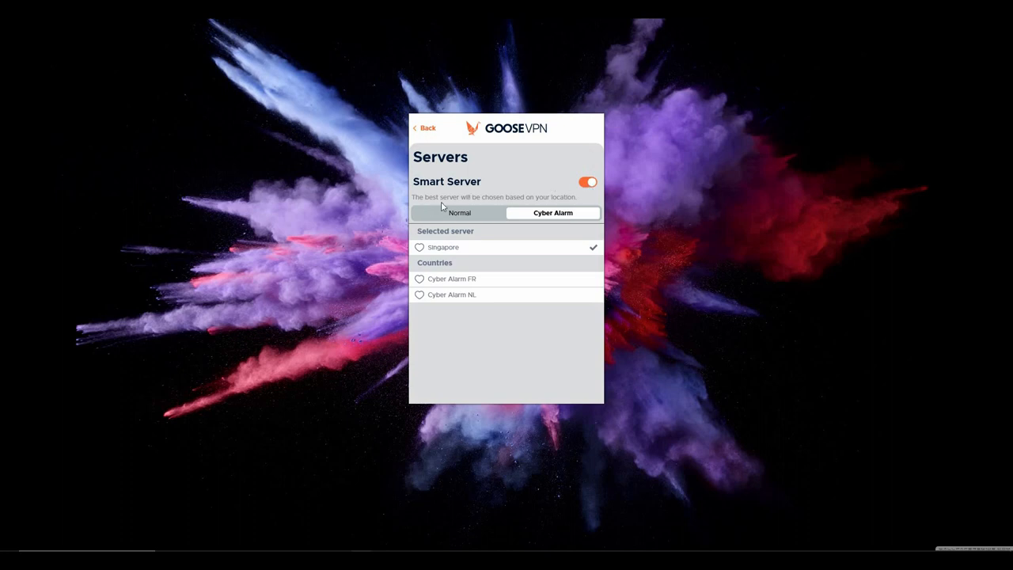
{"action": "left_click", "coordinate": [426, 128]}
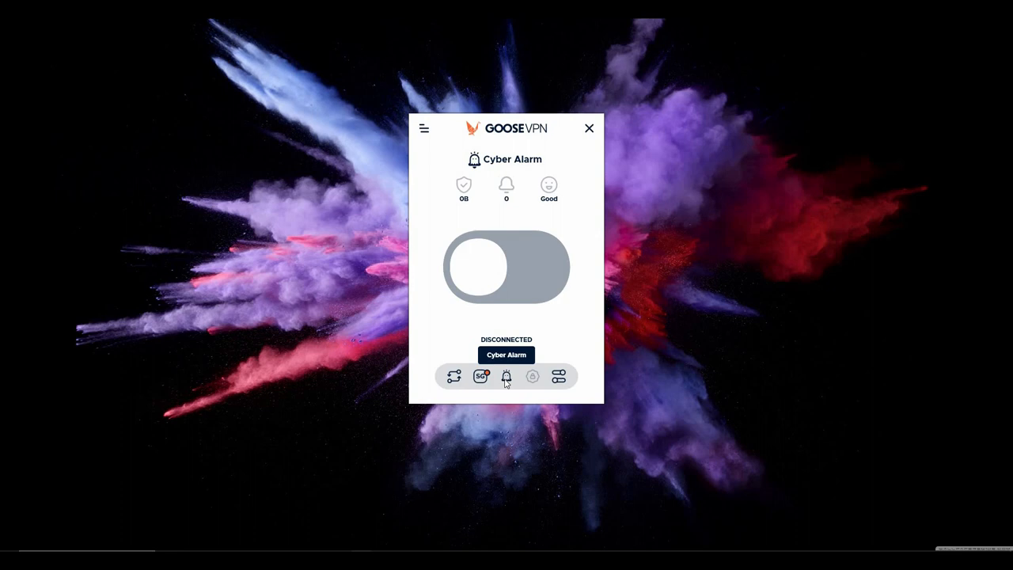
- In Advanced settings review the VPN protocol choices, keeping IKEv2 with DNS leak prevention
{"action": "left_click", "coordinate": [559, 376]}
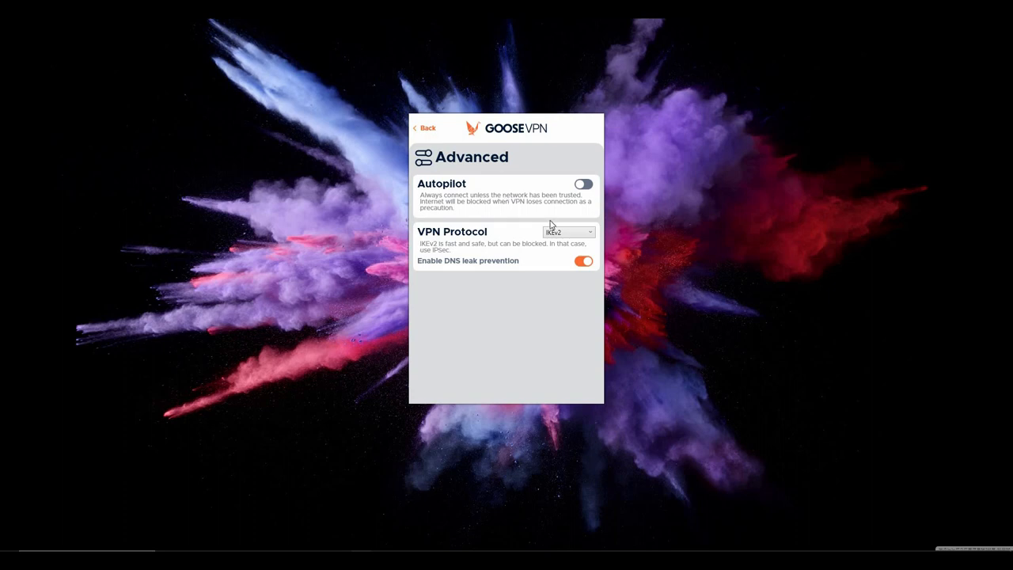
{"action": "left_click", "coordinate": [575, 235]}
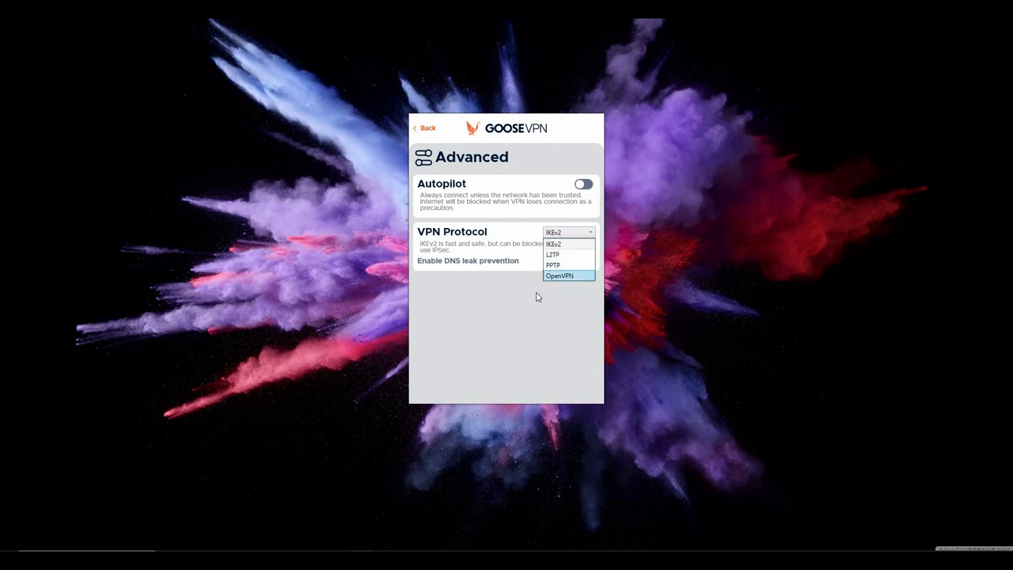
{"action": "left_click", "coordinate": [588, 275]}
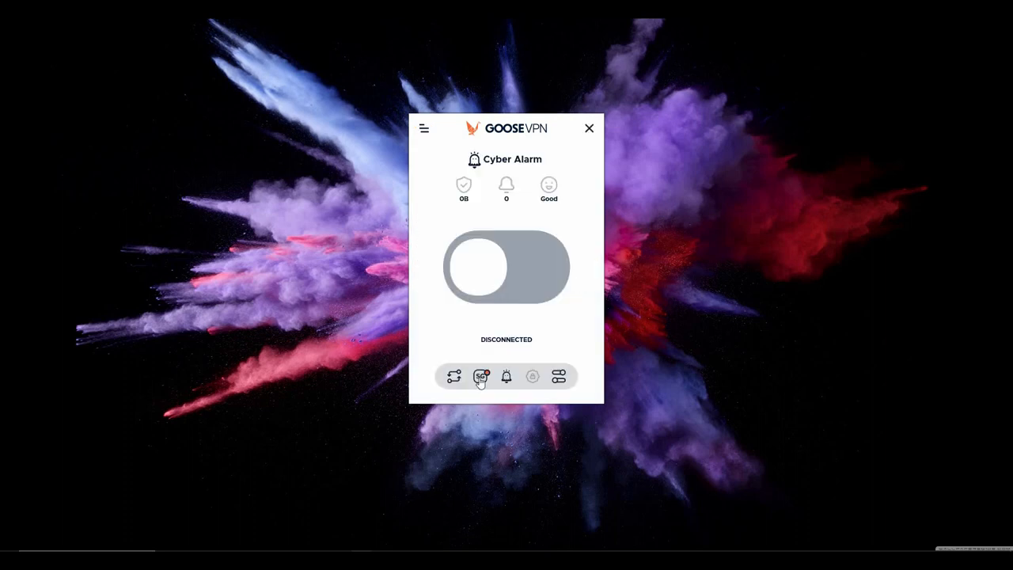
- Choose Singapore from the server list and connect the VPN
{"action": "left_click", "coordinate": [481, 376]}
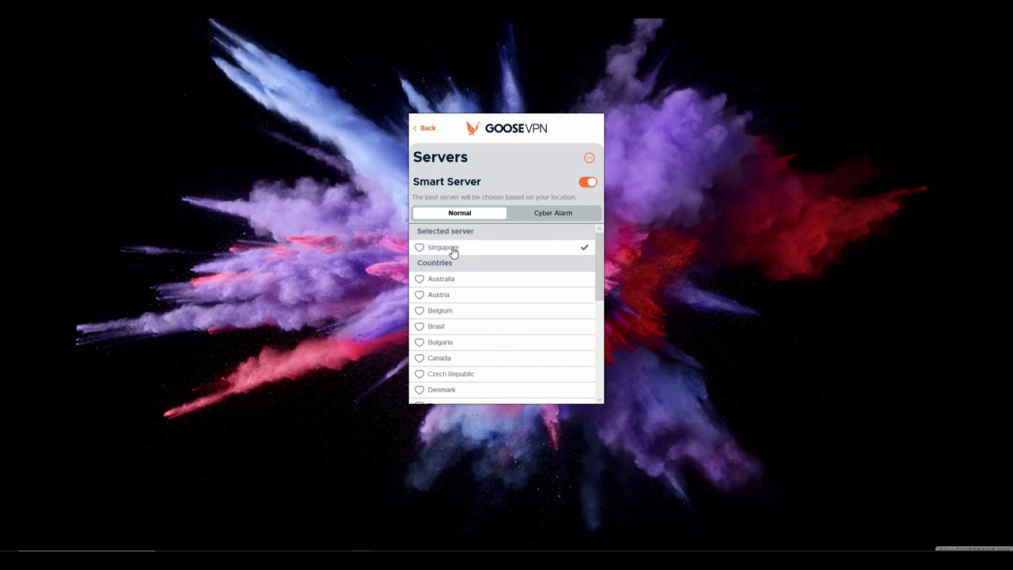
{"action": "left_click", "coordinate": [455, 248]}
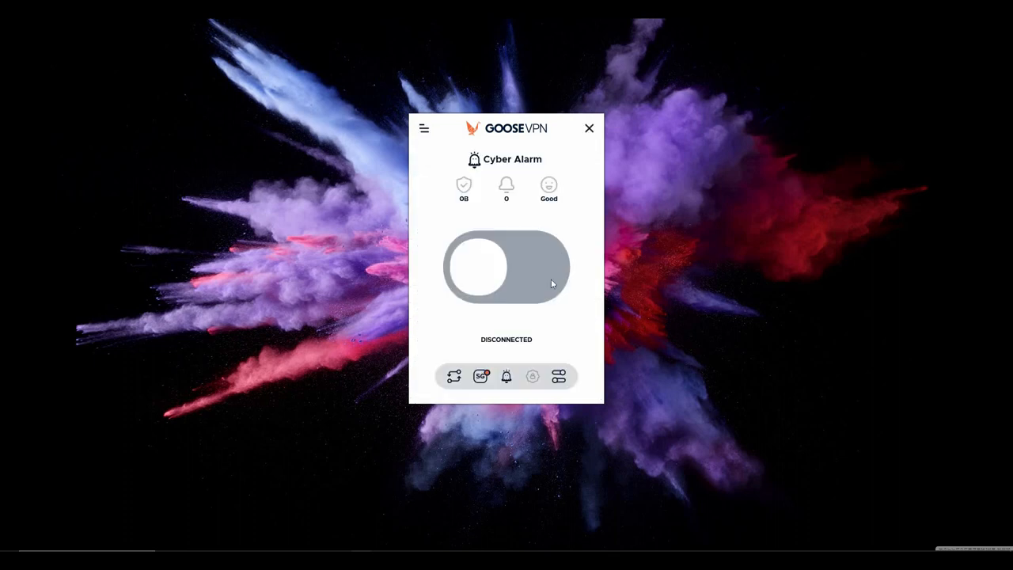
{"action": "left_click", "coordinate": [551, 281]}
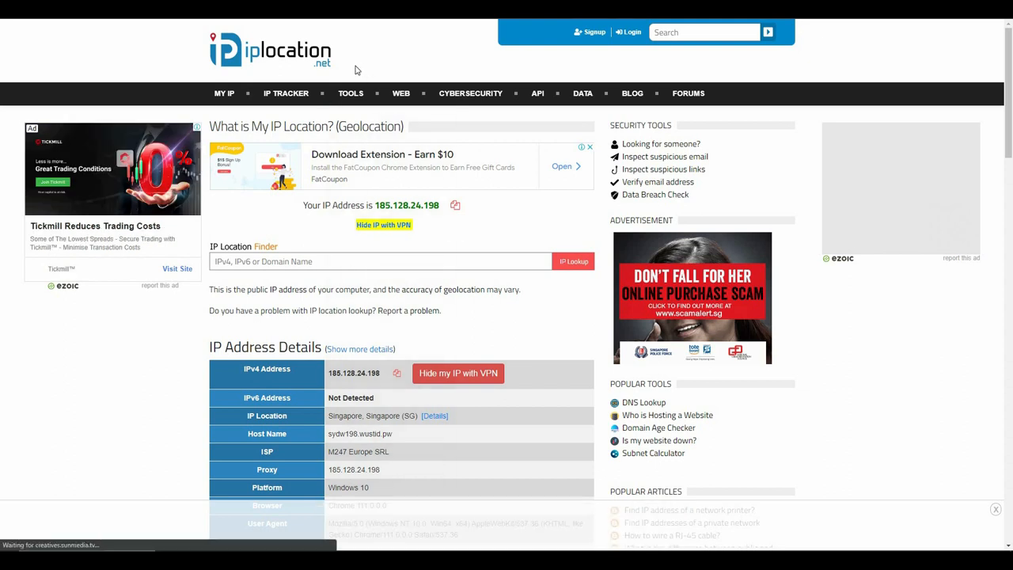
{"action": "scroll", "coordinate": [356, 380], "scroll_direction": "down", "scroll_amount": 3}
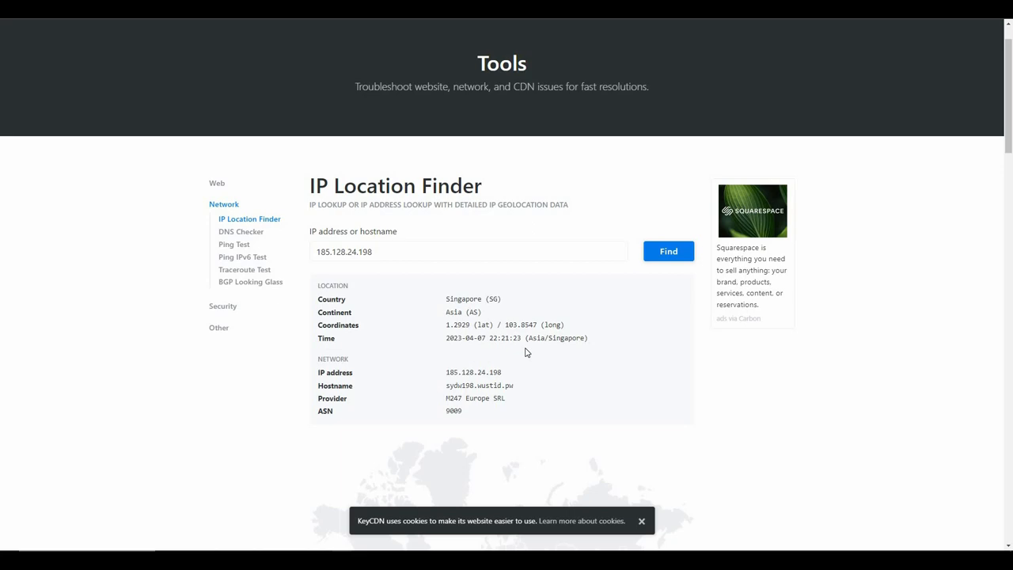
- Switch to the NordVPN IP Address Lookup page confirming 185.128.24.198 in Singapore
{"action": "key", "text": "ctrl+Tab"}
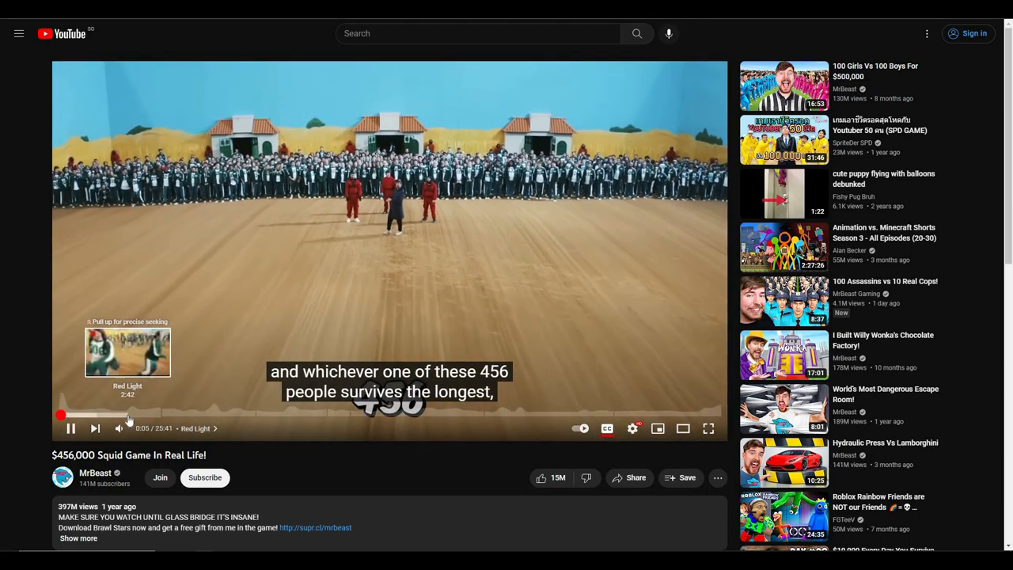
- Seek the Squid Game video ahead to 2:42, 5:25 and 8:31, then pause it
{"action": "left_click", "coordinate": [126, 413]}
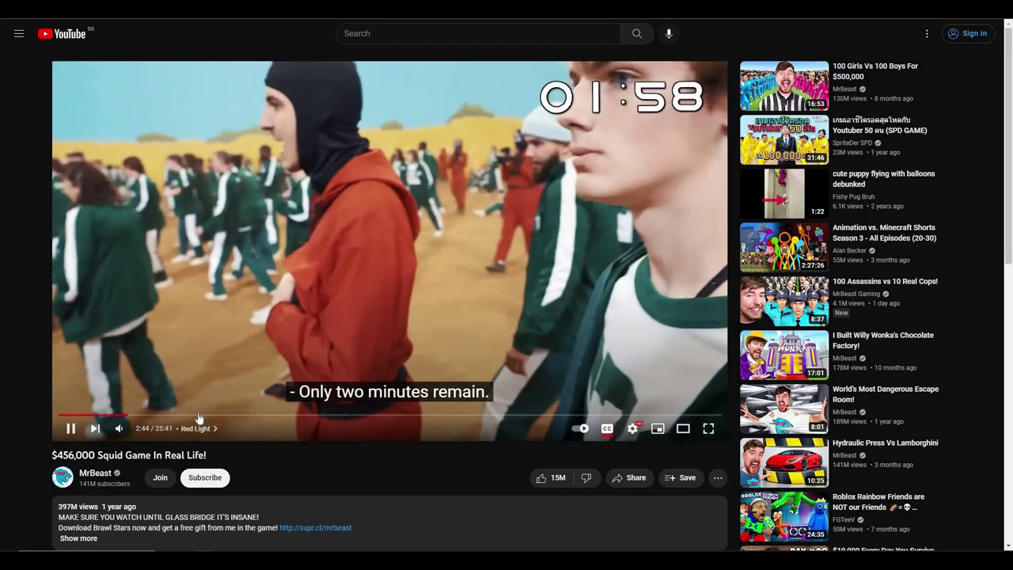
{"action": "left_click", "coordinate": [199, 415]}
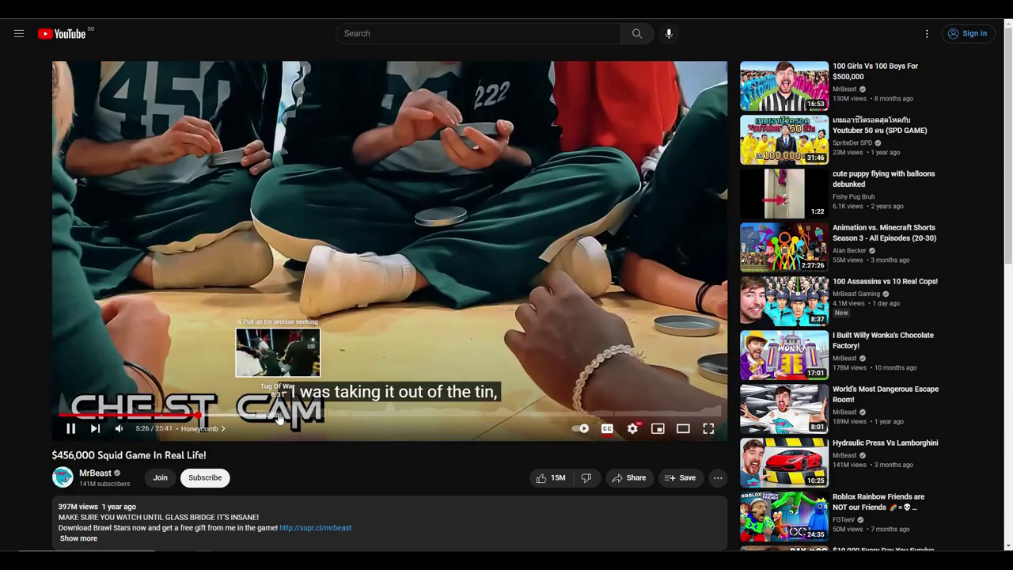
{"action": "left_click", "coordinate": [279, 414]}
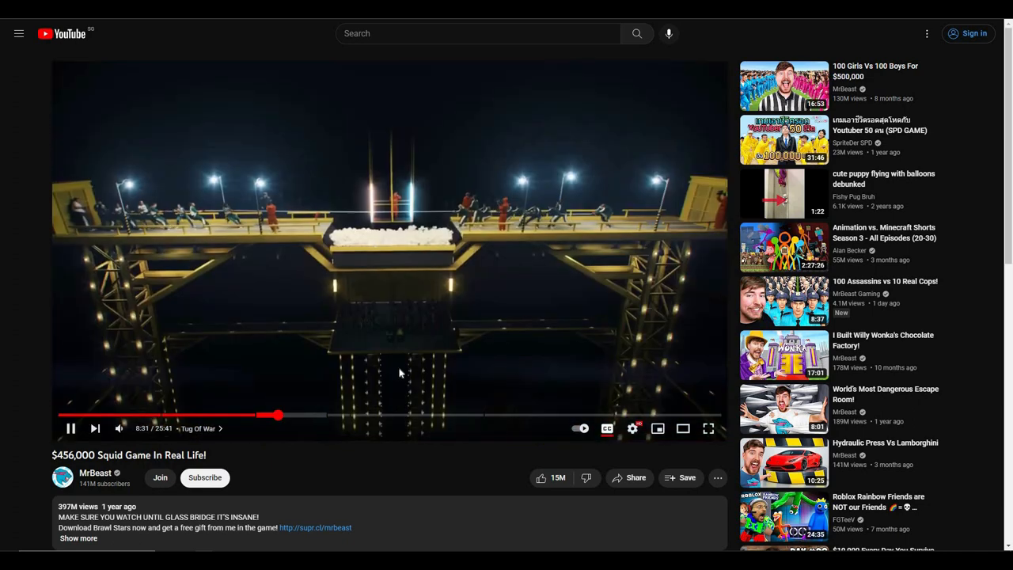
{"action": "left_click", "coordinate": [379, 332]}
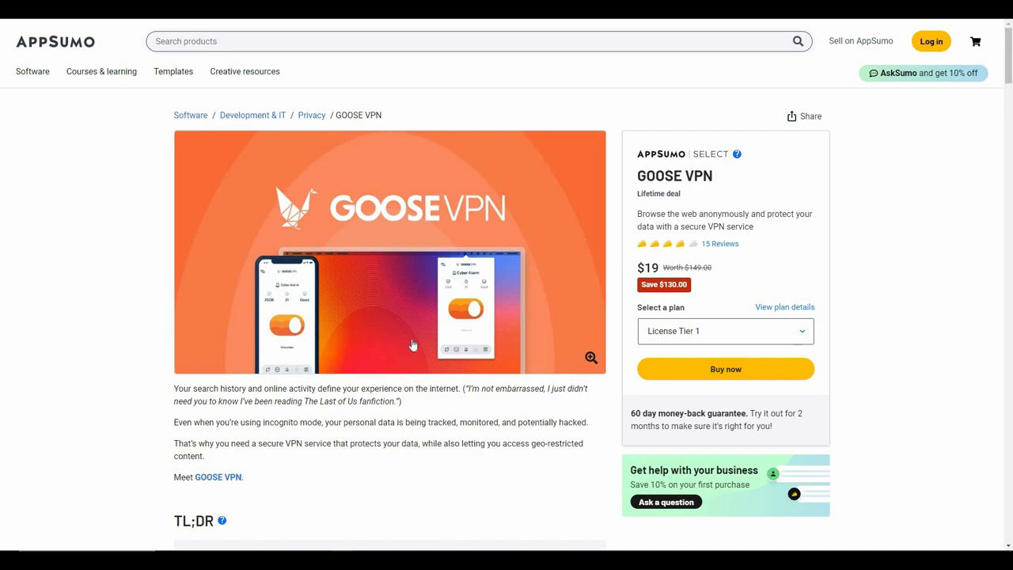
{"action": "scroll", "coordinate": [411, 348], "scroll_direction": "down", "scroll_amount": 10}
{"action": "scroll", "coordinate": [411, 352], "scroll_direction": "down", "scroll_amount": 5}
{"action": "scroll", "coordinate": [411, 353], "scroll_direction": "down", "scroll_amount": 5}
{"action": "scroll", "coordinate": [411, 352], "scroll_direction": "down", "scroll_amount": 5}
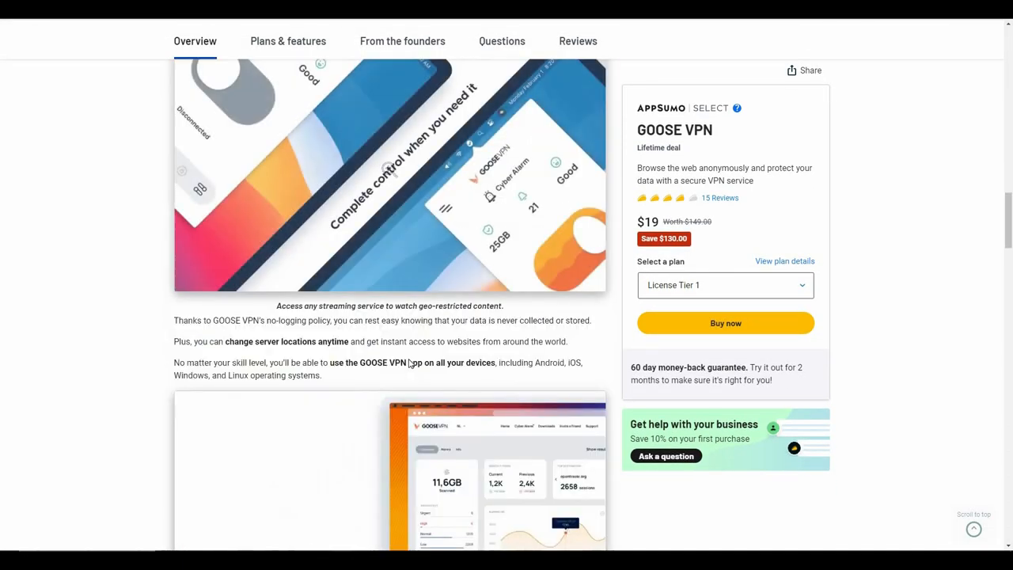
{"action": "scroll", "coordinate": [410, 352], "scroll_direction": "down", "scroll_amount": 5}
{"action": "scroll", "coordinate": [411, 362], "scroll_direction": "down", "scroll_amount": 5}
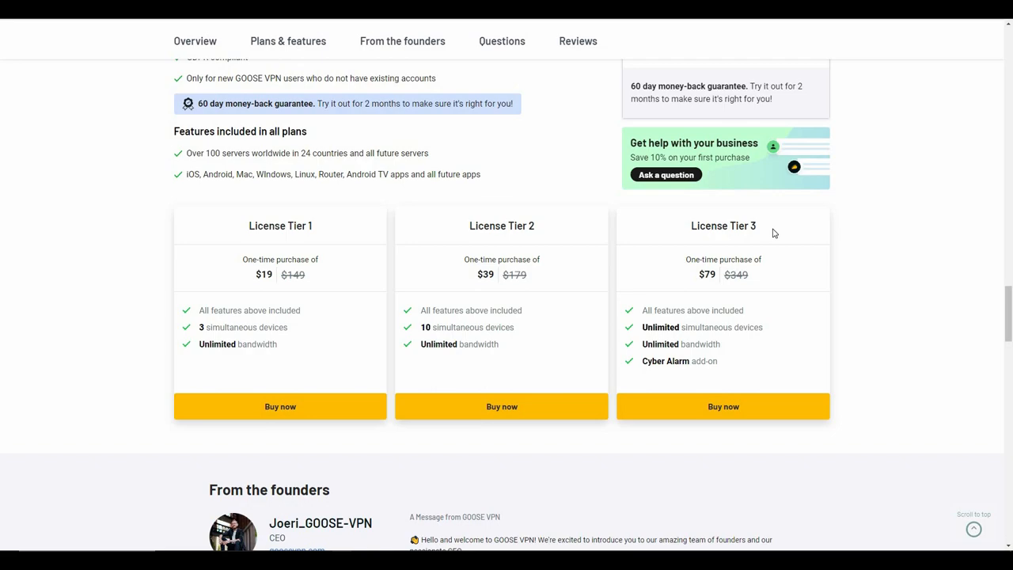
{"action": "scroll", "coordinate": [519, 345], "scroll_direction": "up", "scroll_amount": 5}
{"action": "scroll", "coordinate": [518, 345], "scroll_direction": "up", "scroll_amount": 5}
{"action": "scroll", "coordinate": [518, 345], "scroll_direction": "up", "scroll_amount": 3}
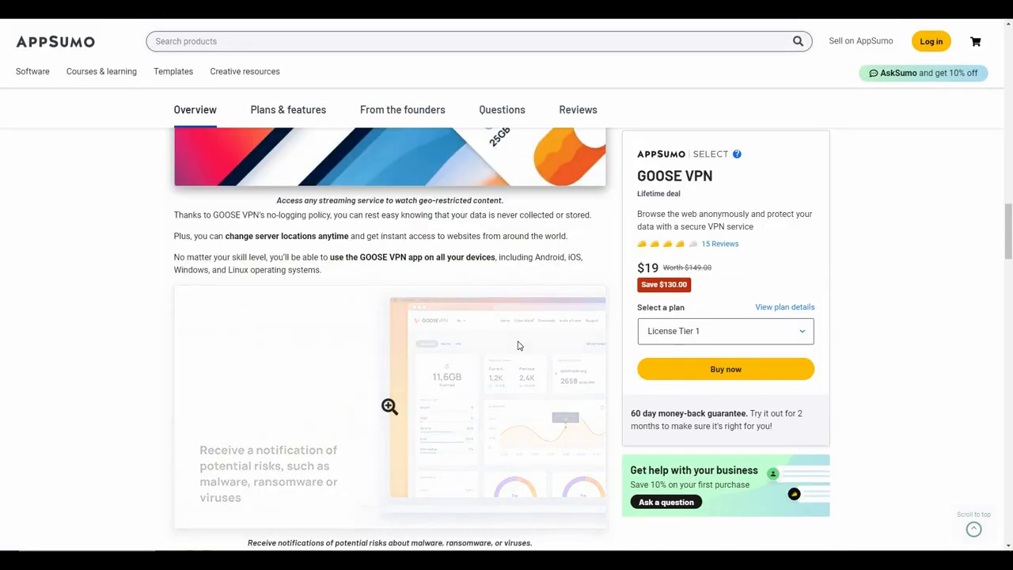
{"action": "scroll", "coordinate": [518, 345], "scroll_direction": "up", "scroll_amount": 4}
{"action": "scroll", "coordinate": [518, 345], "scroll_direction": "up", "scroll_amount": 4}
{"action": "scroll", "coordinate": [518, 344], "scroll_direction": "up", "scroll_amount": 4}
{"action": "scroll", "coordinate": [518, 345], "scroll_direction": "up", "scroll_amount": 4}
{"action": "scroll", "coordinate": [519, 345], "scroll_direction": "up", "scroll_amount": 4}
{"action": "scroll", "coordinate": [519, 345], "scroll_direction": "up", "scroll_amount": 3}
{"action": "scroll", "coordinate": [518, 345], "scroll_direction": "up", "scroll_amount": 2}
{"action": "scroll", "coordinate": [518, 345], "scroll_direction": "up", "scroll_amount": 3}
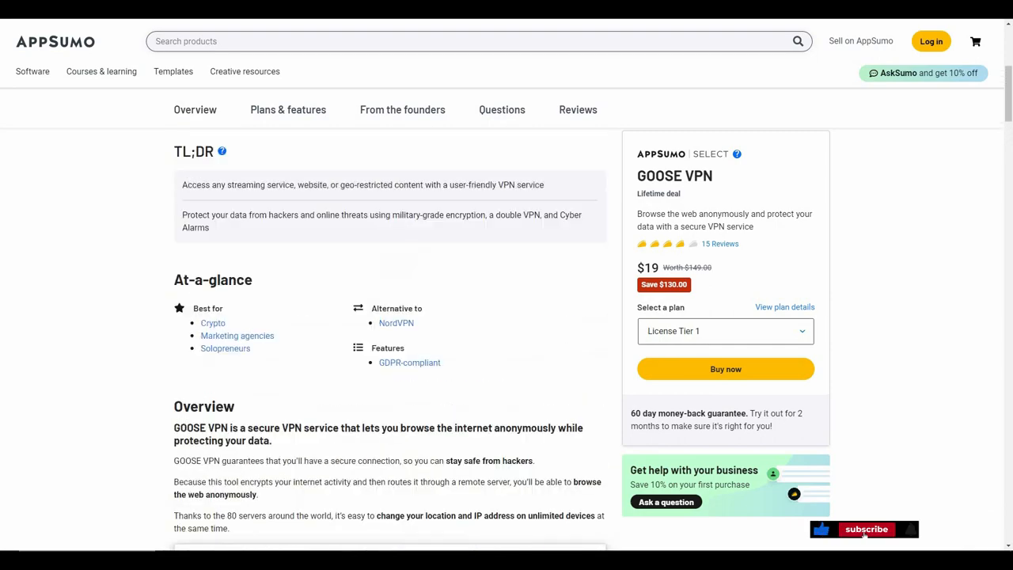
{"action": "scroll", "coordinate": [518, 345], "scroll_direction": "up", "scroll_amount": 4}
{"action": "scroll", "coordinate": [519, 345], "scroll_direction": "up", "scroll_amount": 3}
{"action": "scroll", "coordinate": [518, 345], "scroll_direction": "up", "scroll_amount": 3}
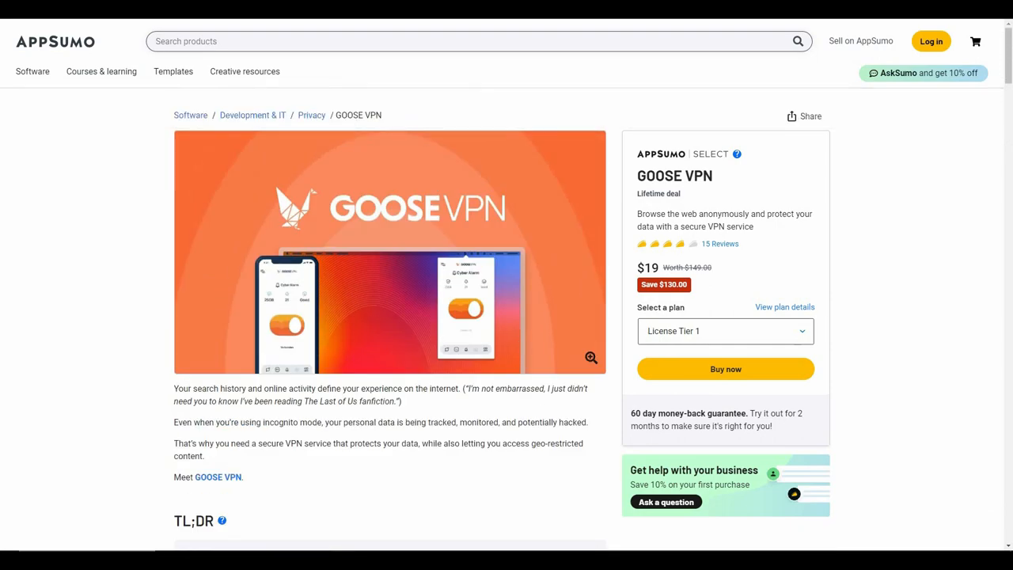